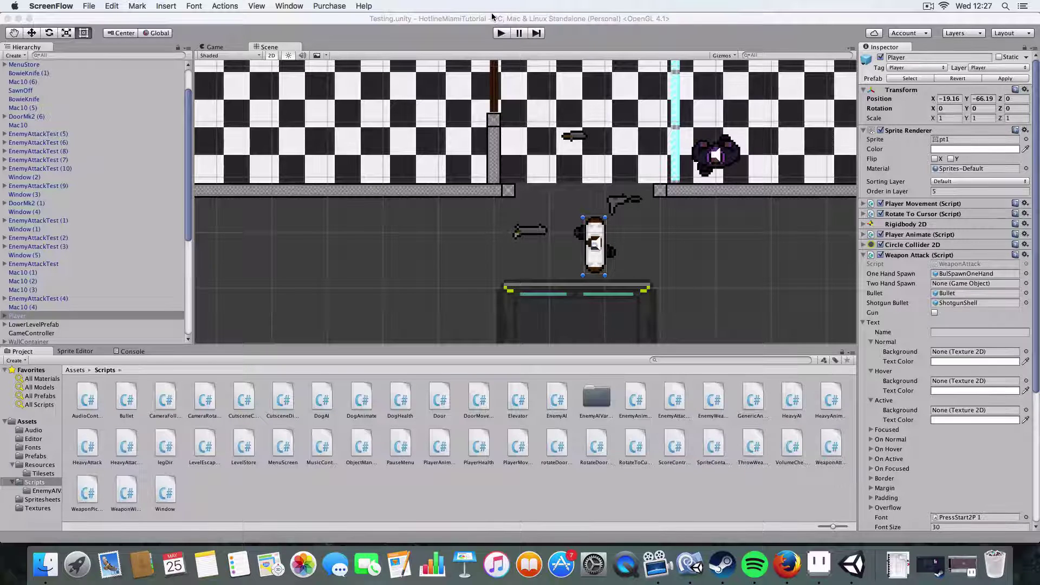
Bring the HotlineMiamiTutorial Unity editor forward and zoom the Scene view over the level.
left_click(505, 17)
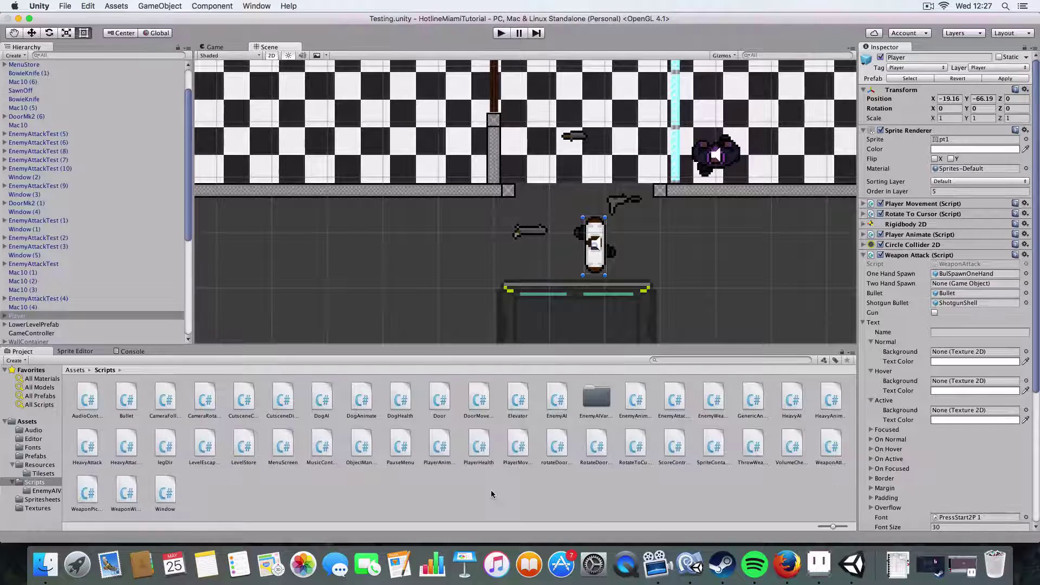
scroll(606, 204, "down", 5)
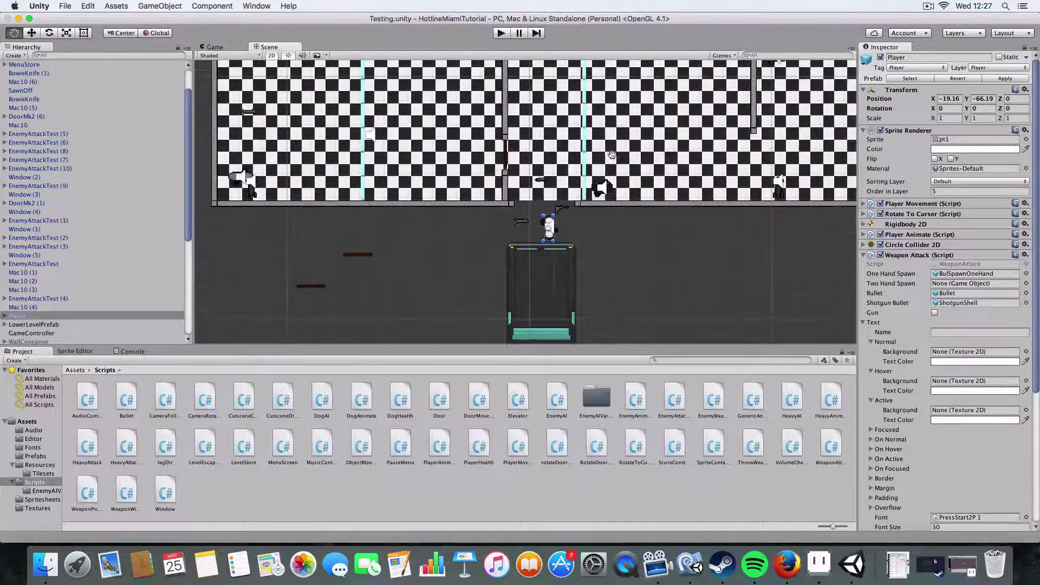
scroll(582, 206, "up", 2)
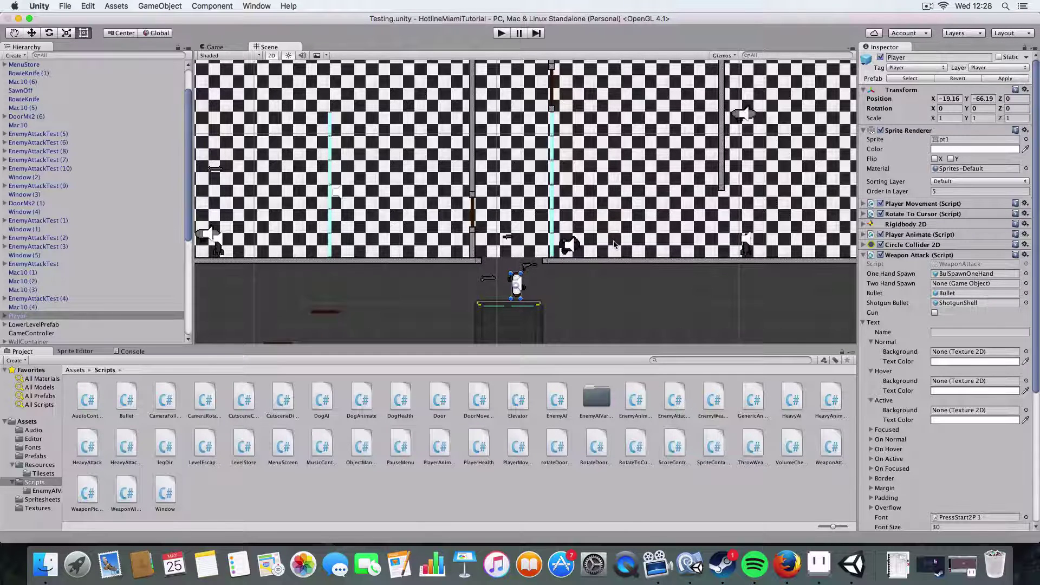
Browse the Spritesheets folder from Assets, collapsing a sprite sheet's individual frames.
left_click(75, 370)
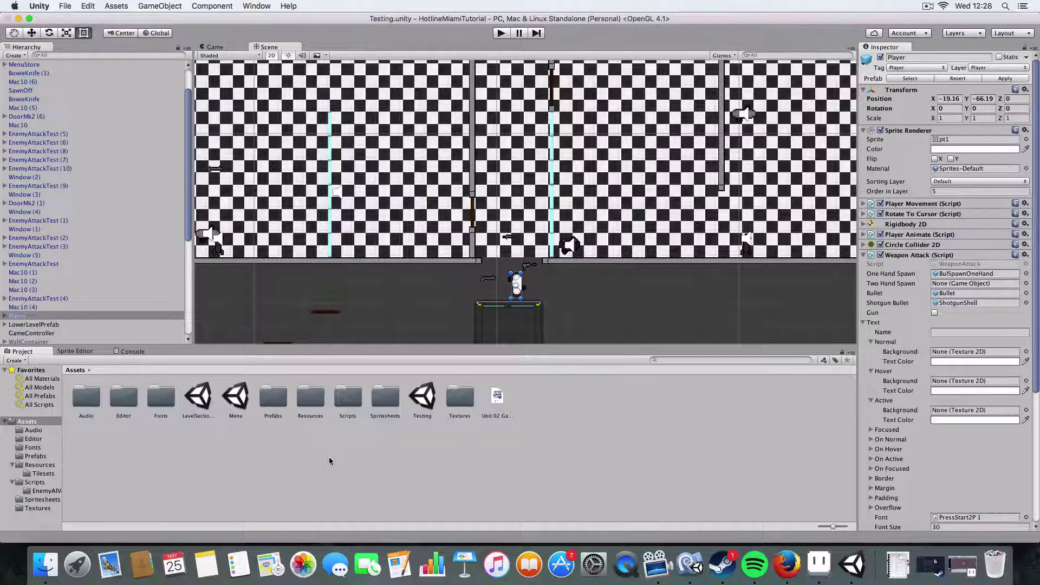
double_click(383, 398)
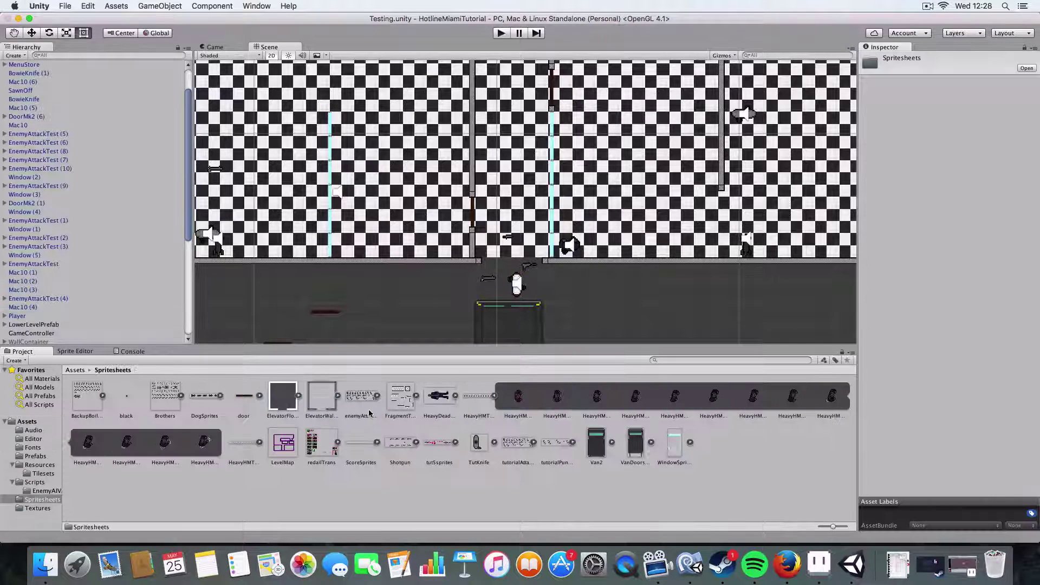
left_click(494, 396)
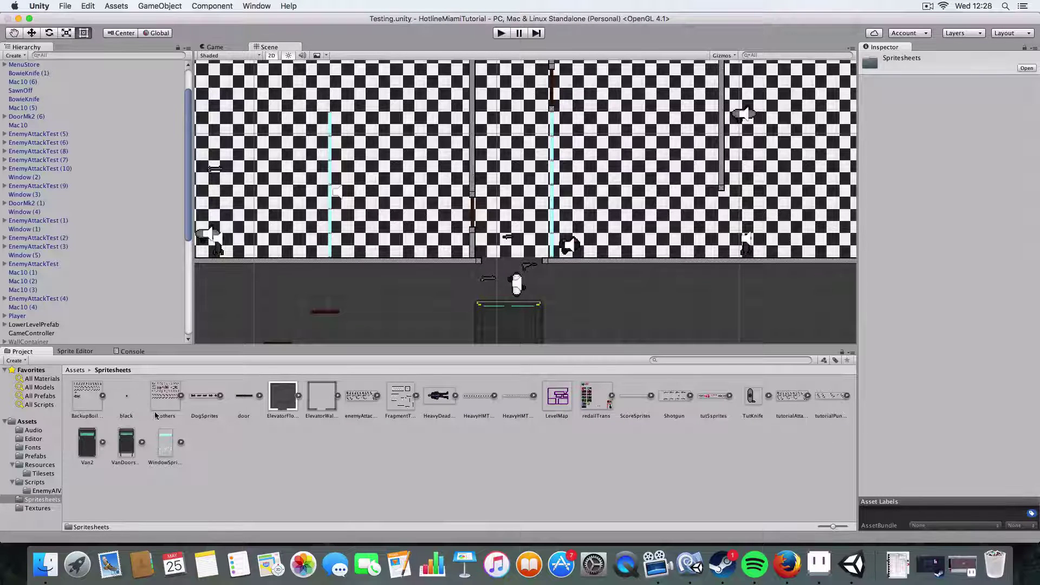
Look through the Audio clips, return to Assets, and show the Scene view via Window > Scene.
left_click(76, 370)
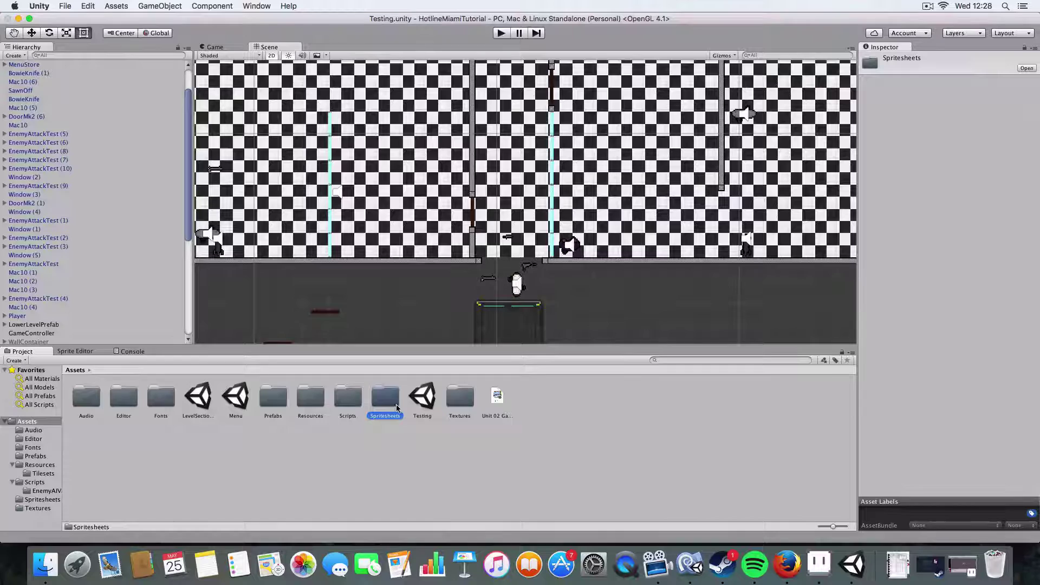
double_click(86, 404)
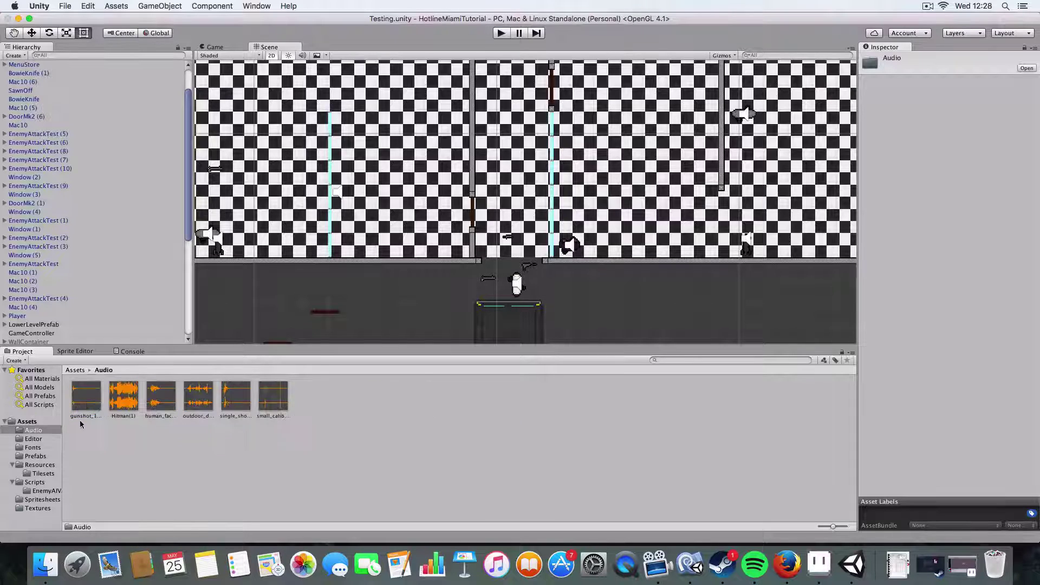
left_click(75, 371)
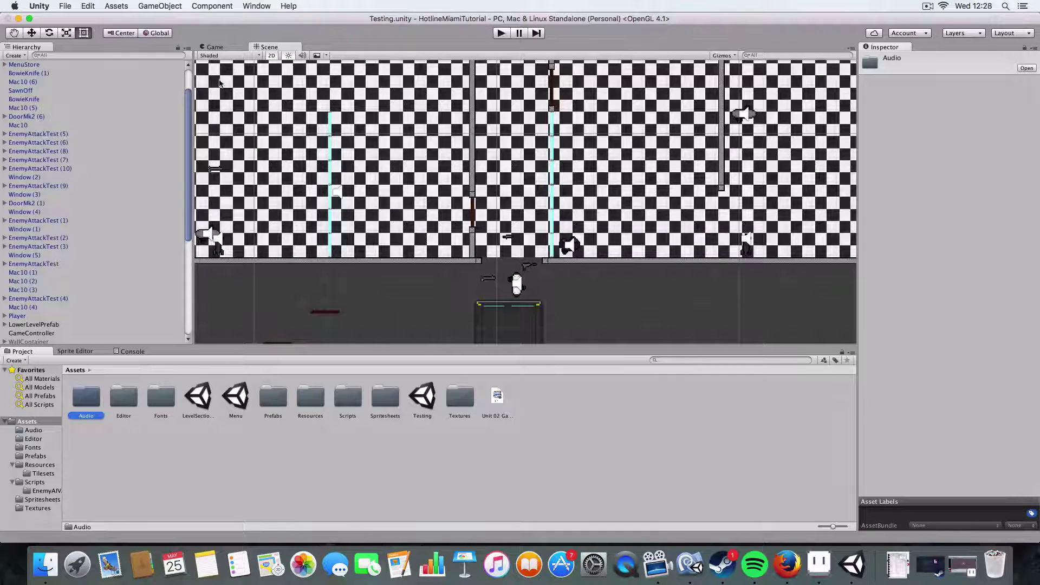
left_click(256, 7)
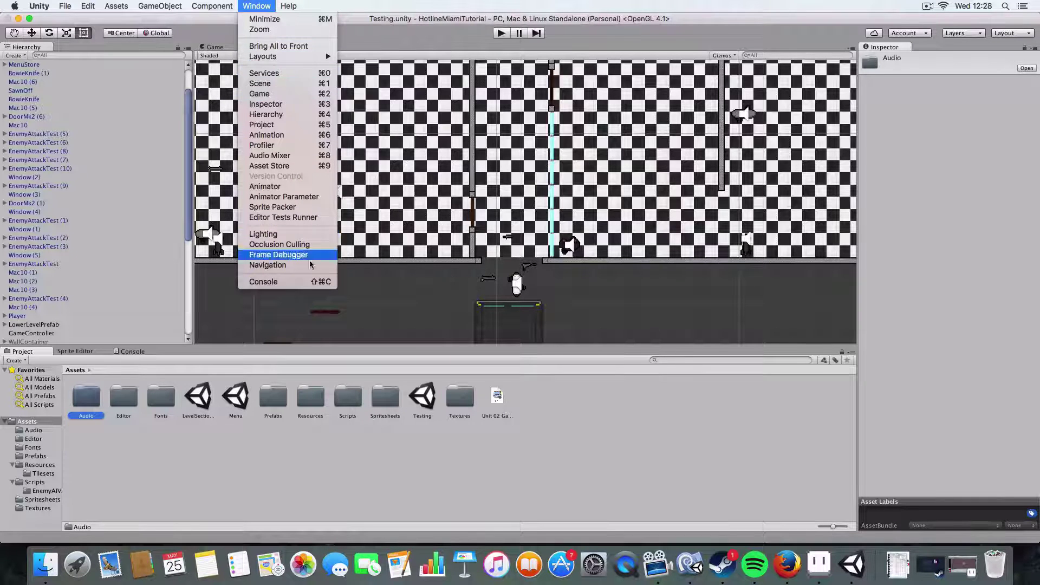
left_click(271, 84)
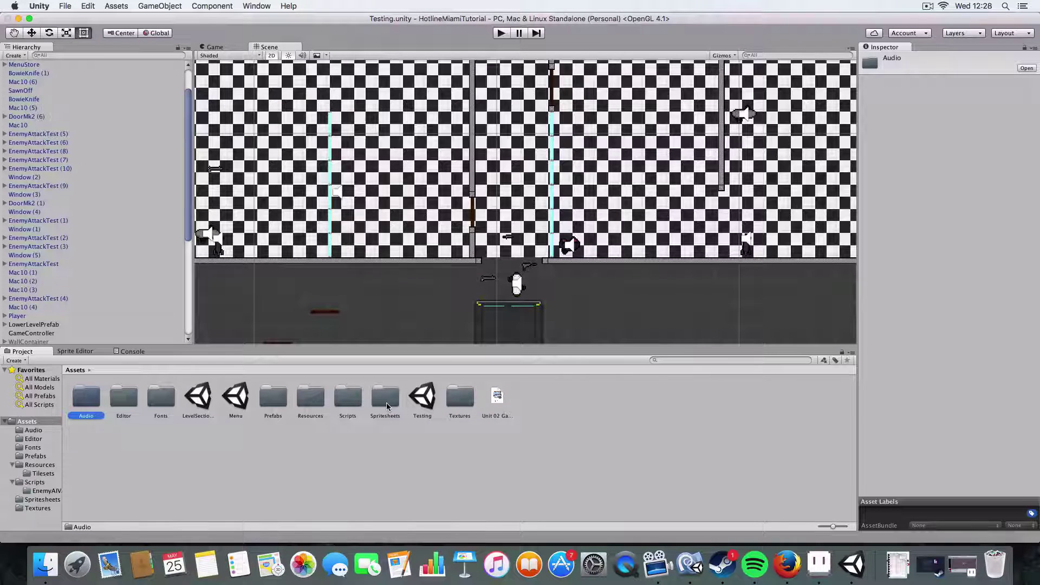
Open Scripts > EnemyAIVariants and pan the level to its left edge and back.
double_click(345, 404)
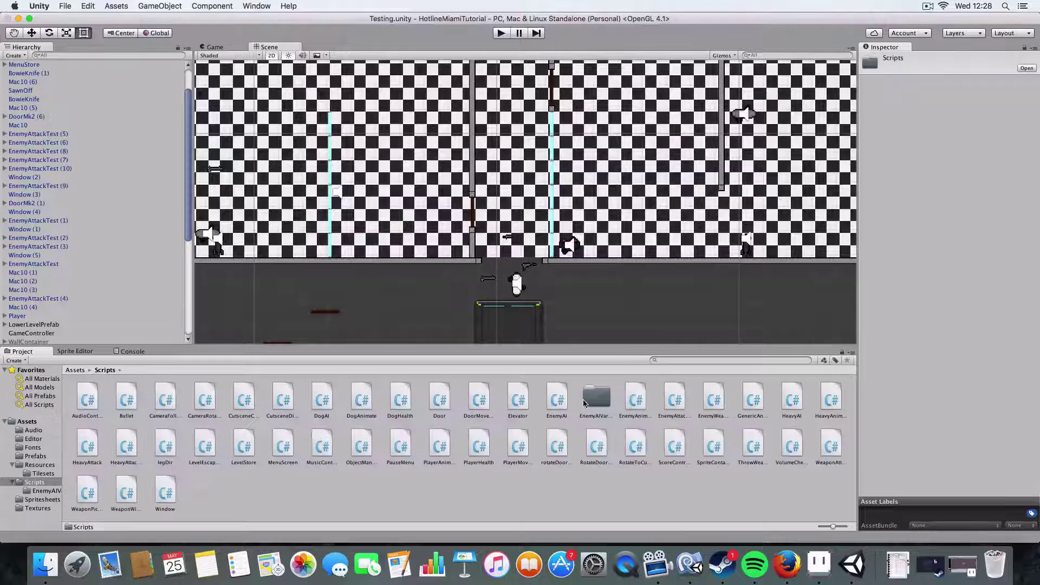
double_click(595, 398)
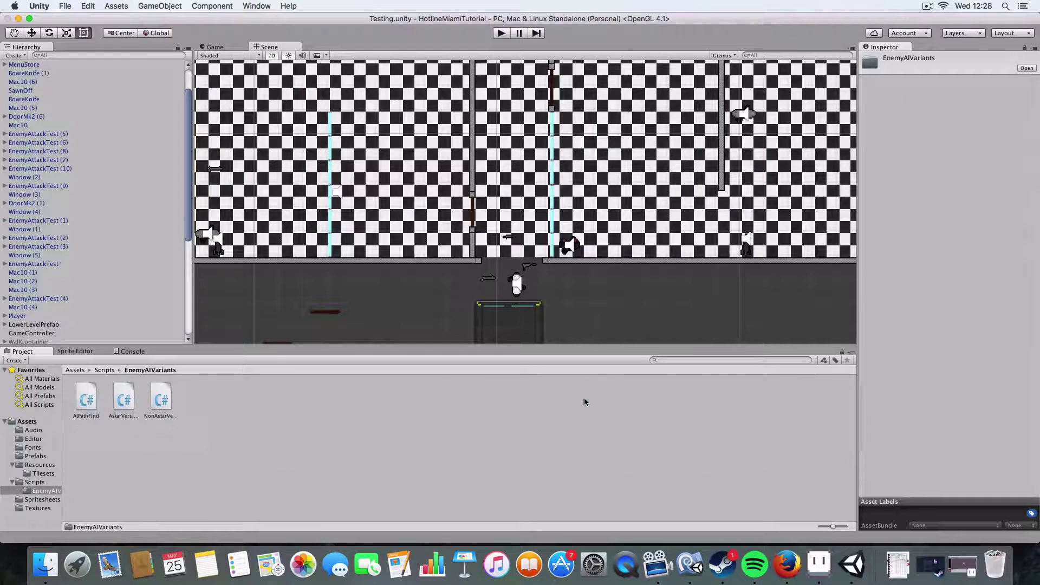
left_click(79, 441)
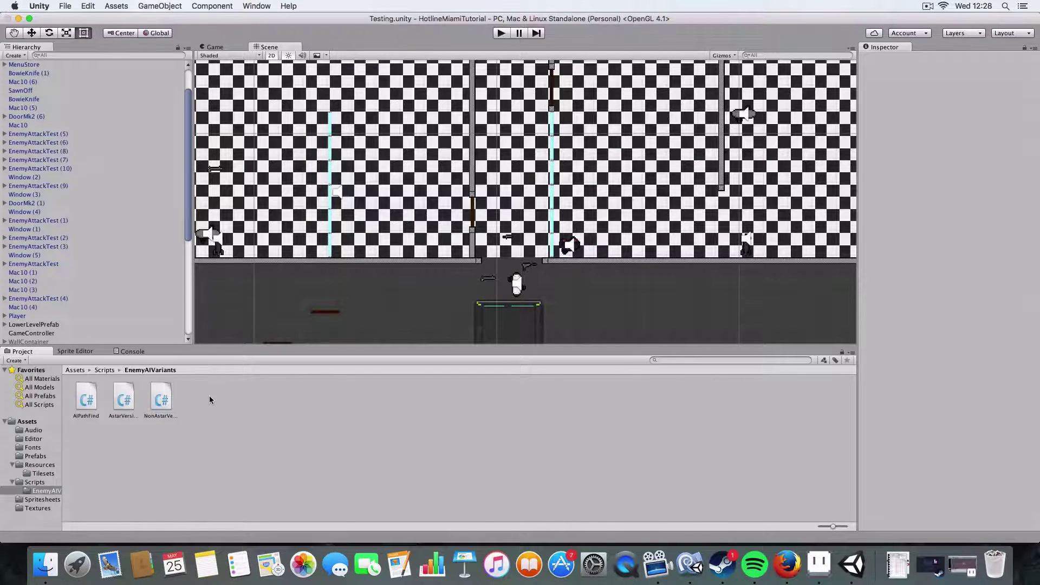
scroll(490, 196, "up", 3)
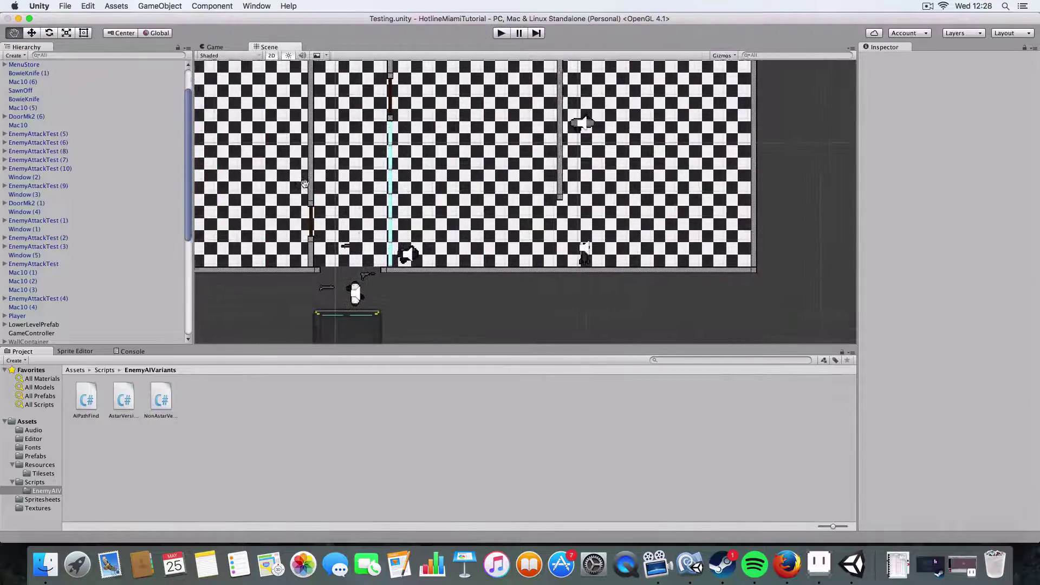
left_click_drag(490, 196, 589, 216)
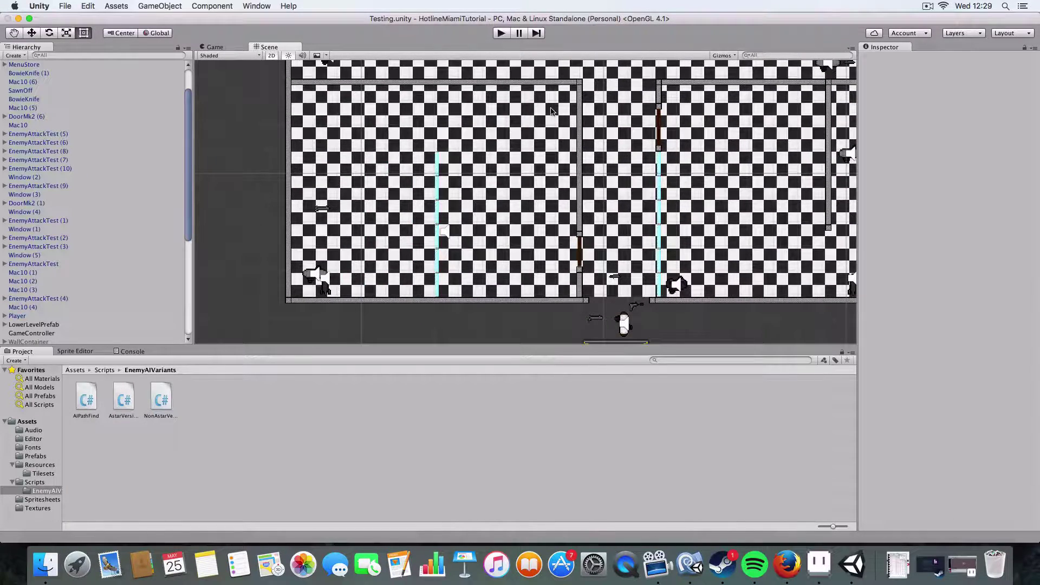
mouse_move(554, 112)
left_mouse_down()
mouse_move(495, 119)
mouse_move(467, 53)
left_mouse_up()
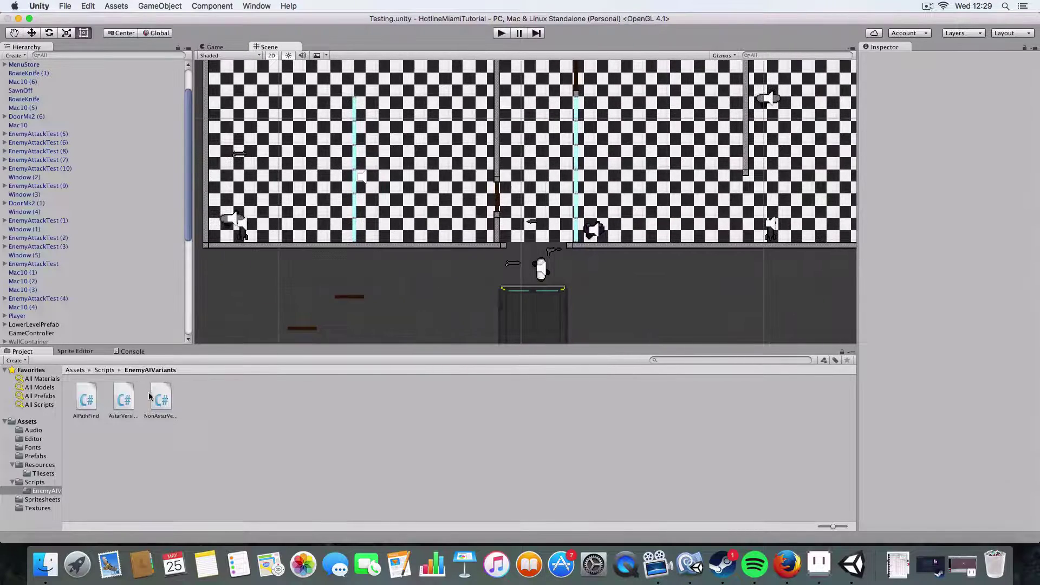
Inspect the NonAstarVersion, AstarVersion and AIPathFind scripts, select the starter pack PDF, then bring up WeaponAttack.cs.
left_click(162, 401)
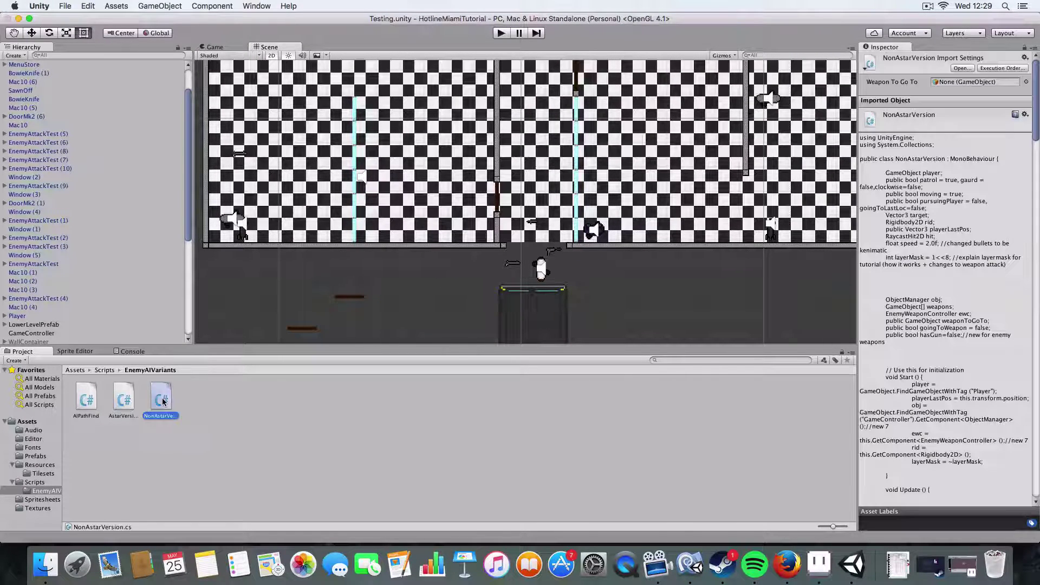
left_click(124, 400)
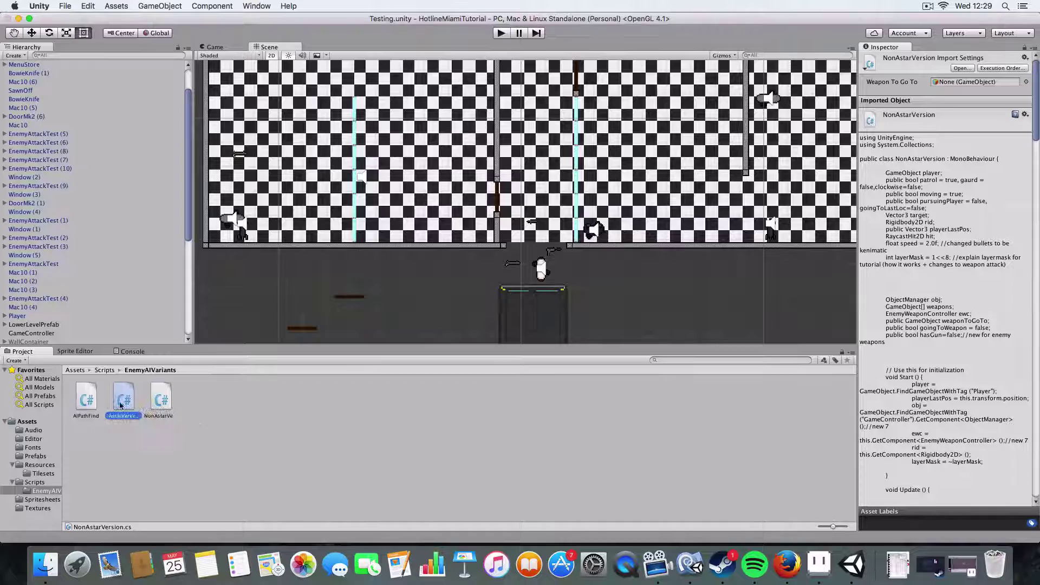
left_click(91, 402)
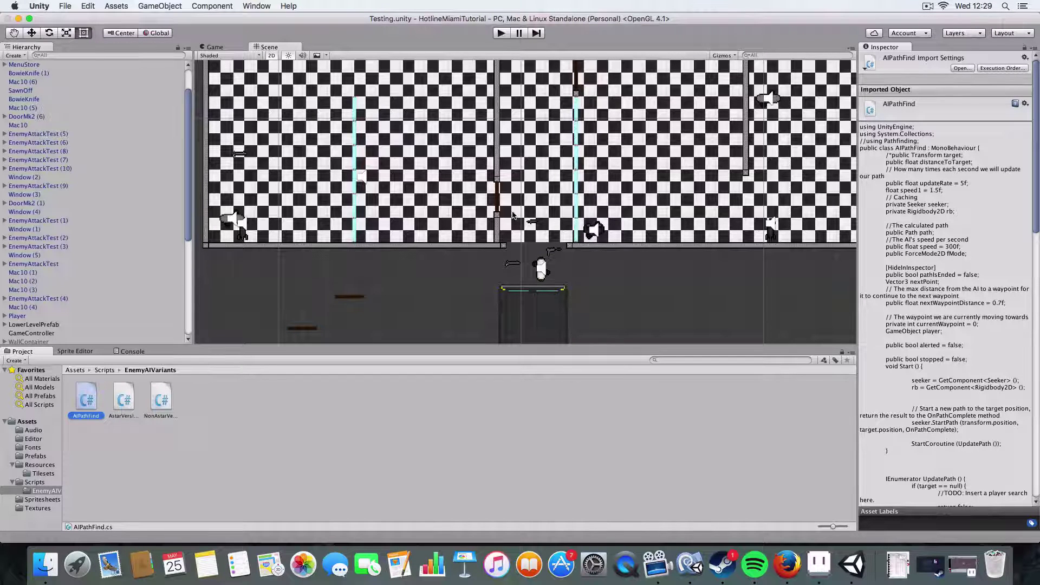
left_click(76, 370)
left_click(490, 401)
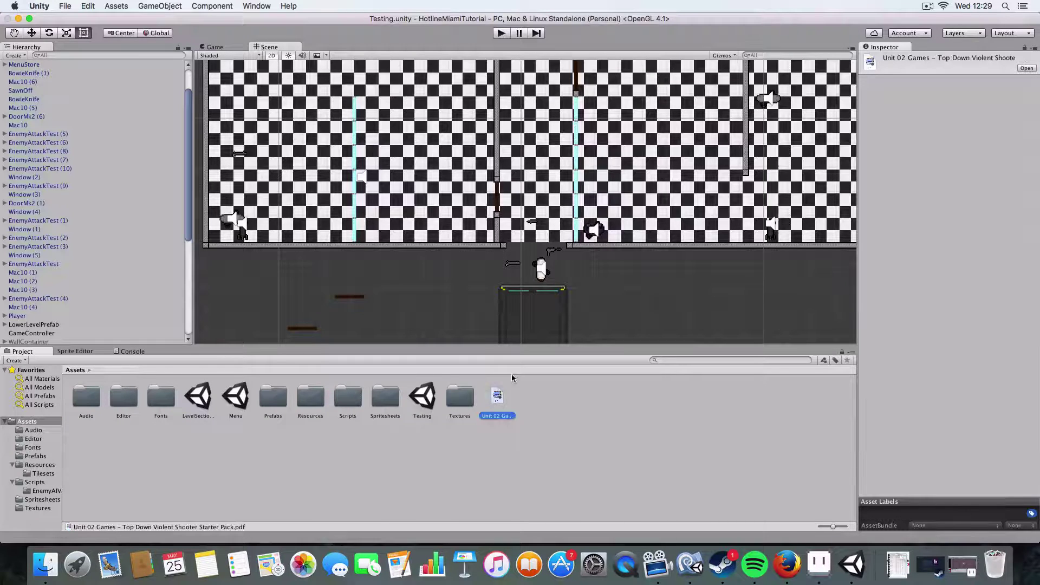
scroll(425, 323, "down", 5)
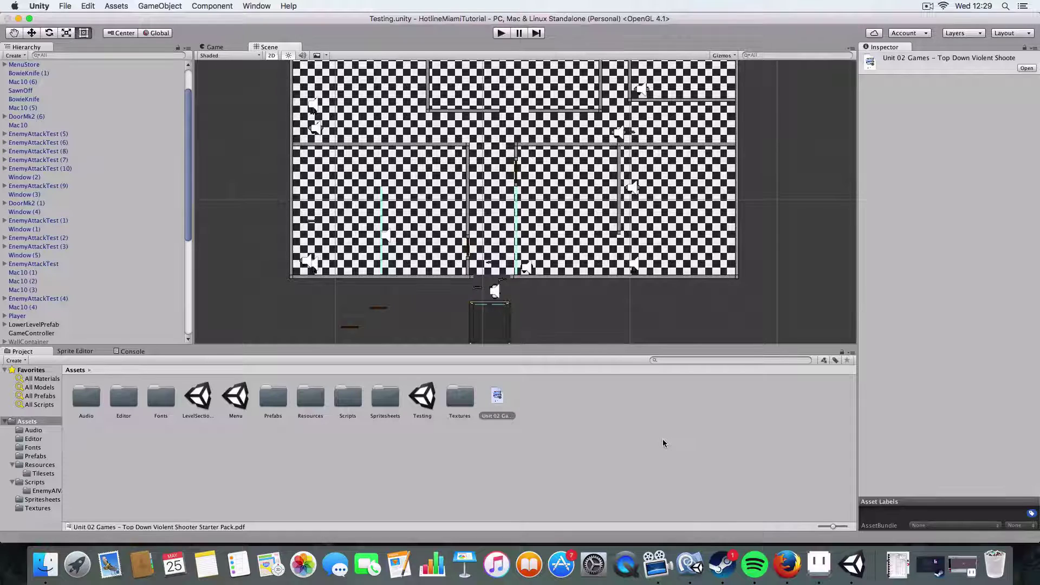
left_click(689, 564)
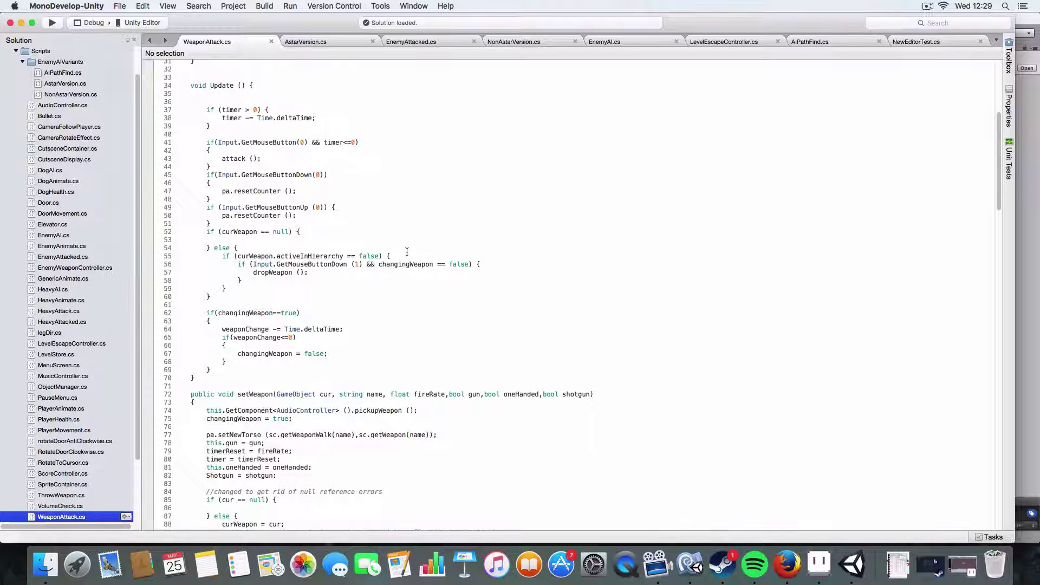
Insert a blank line after line 51's brace in WeaponAttack.cs and save.
left_click(223, 225)
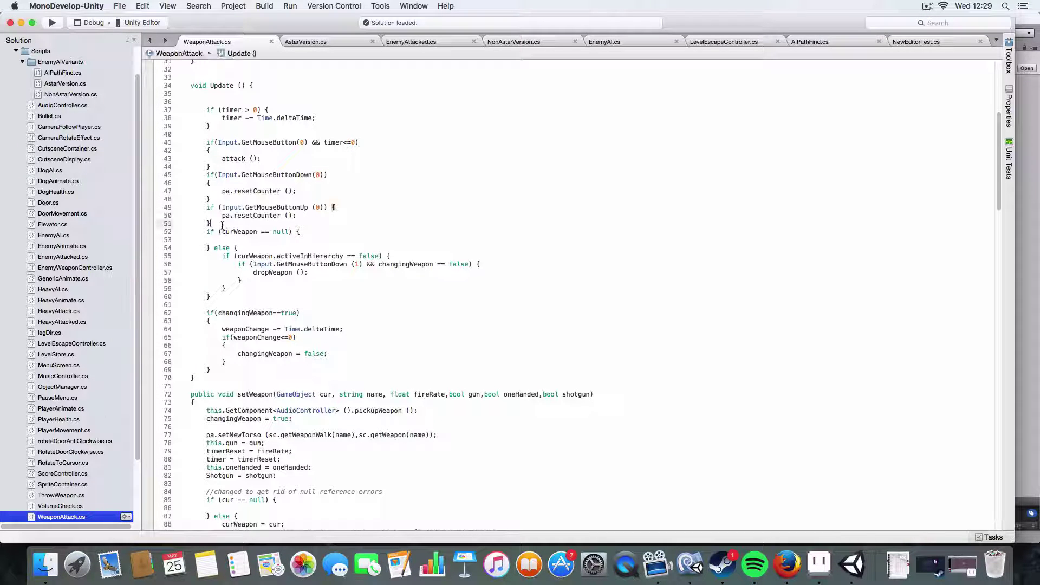
key("Return")
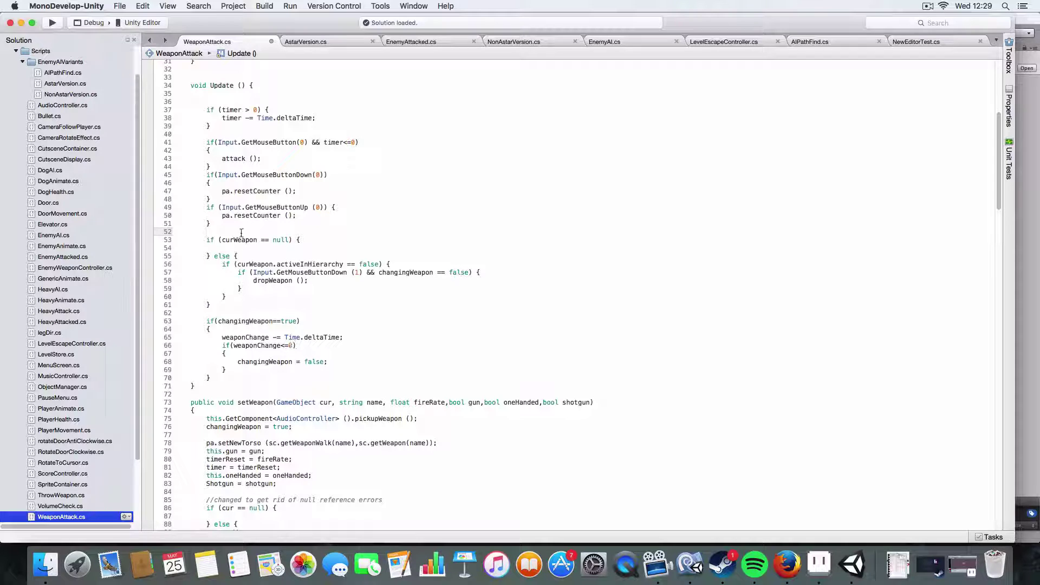
left_click_drag(205, 239, 209, 259)
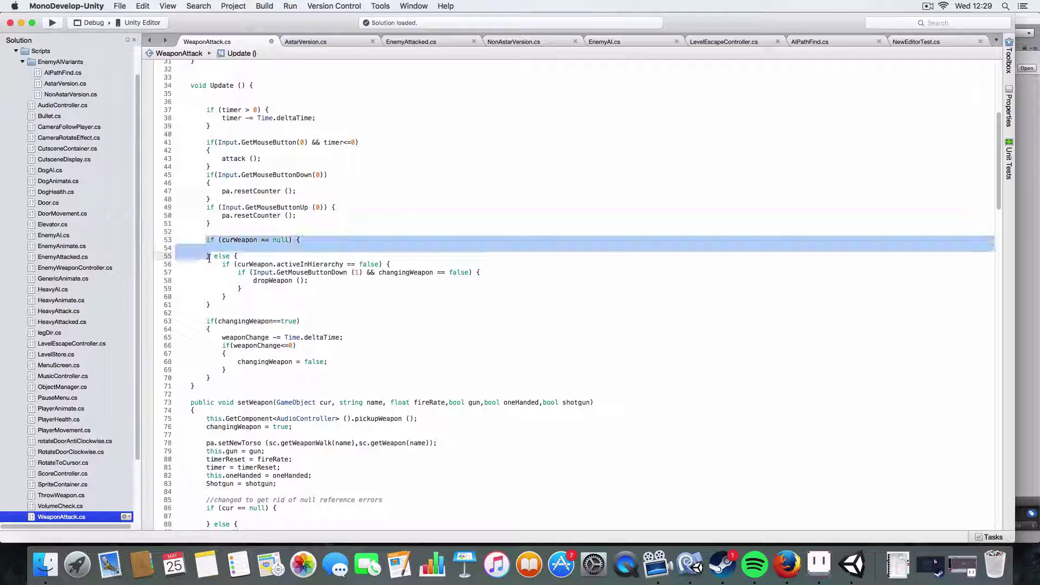
left_click(238, 255)
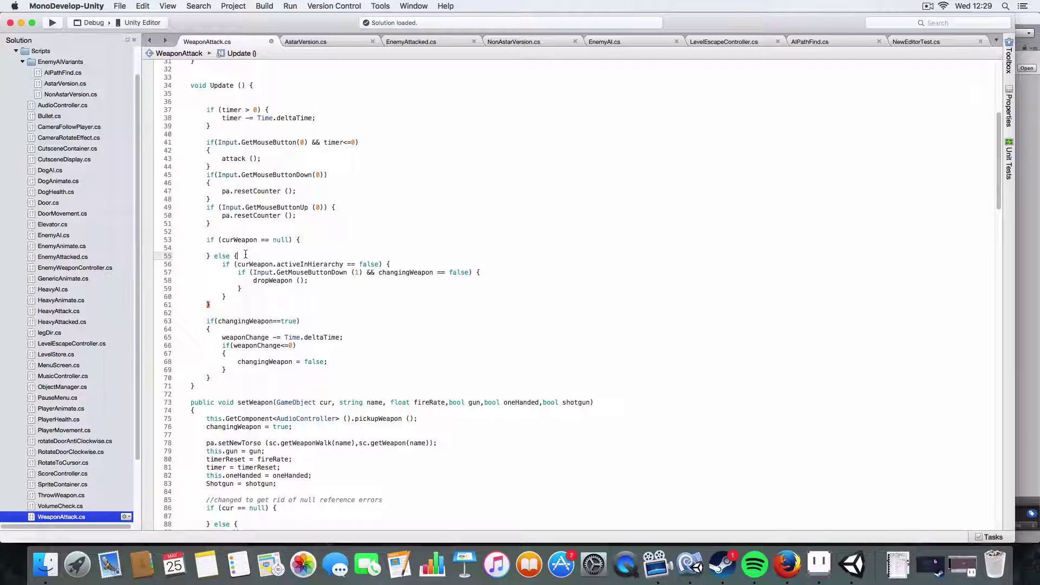
key("super+s")
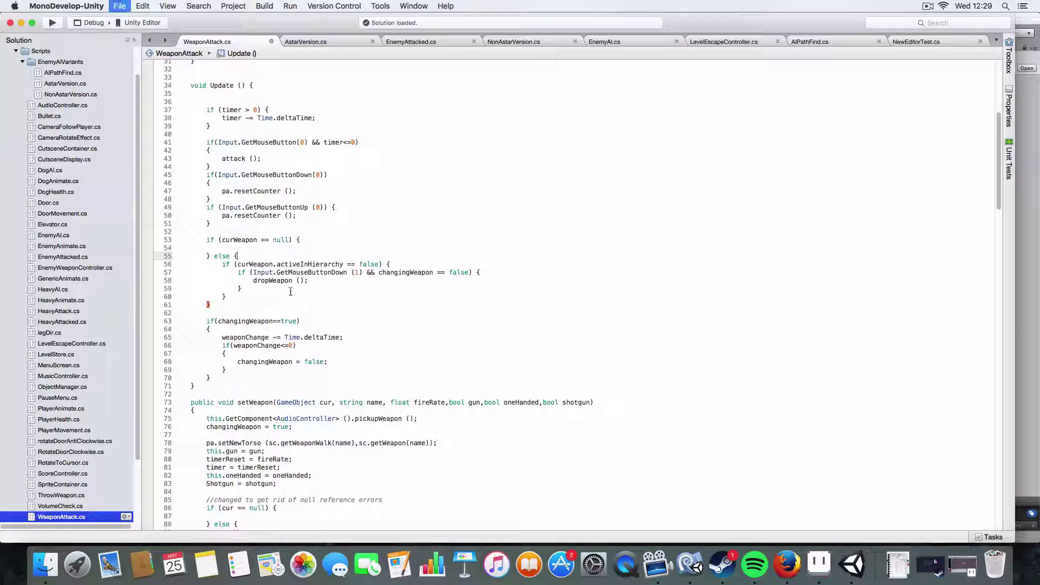
Check the curWeapon null check's brace pairing, then return to Unity.
mouse_move(206, 239)
left_mouse_down()
mouse_move(312, 246)
mouse_move(212, 259)
left_mouse_up()
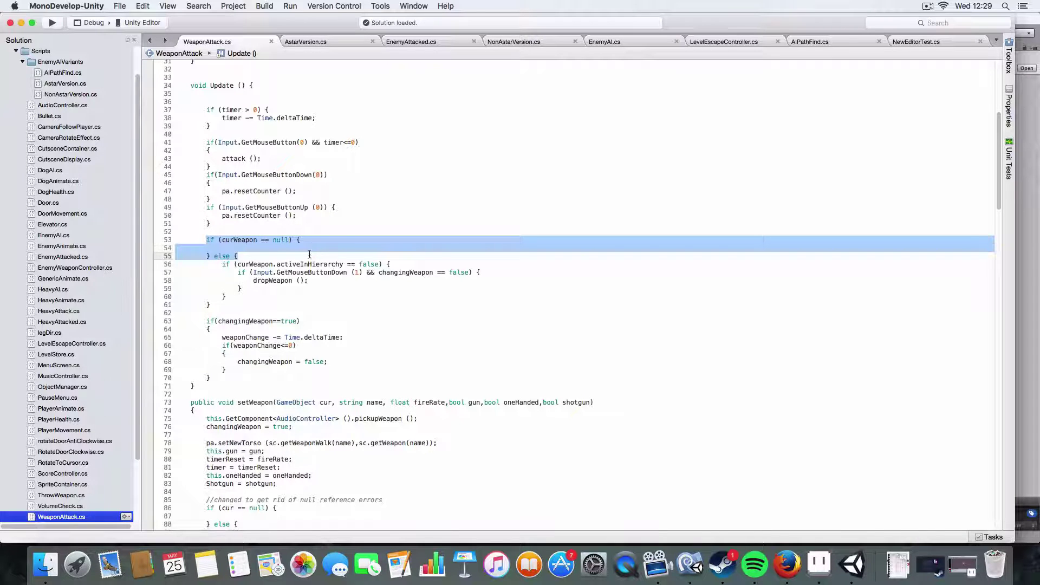
left_click(211, 258)
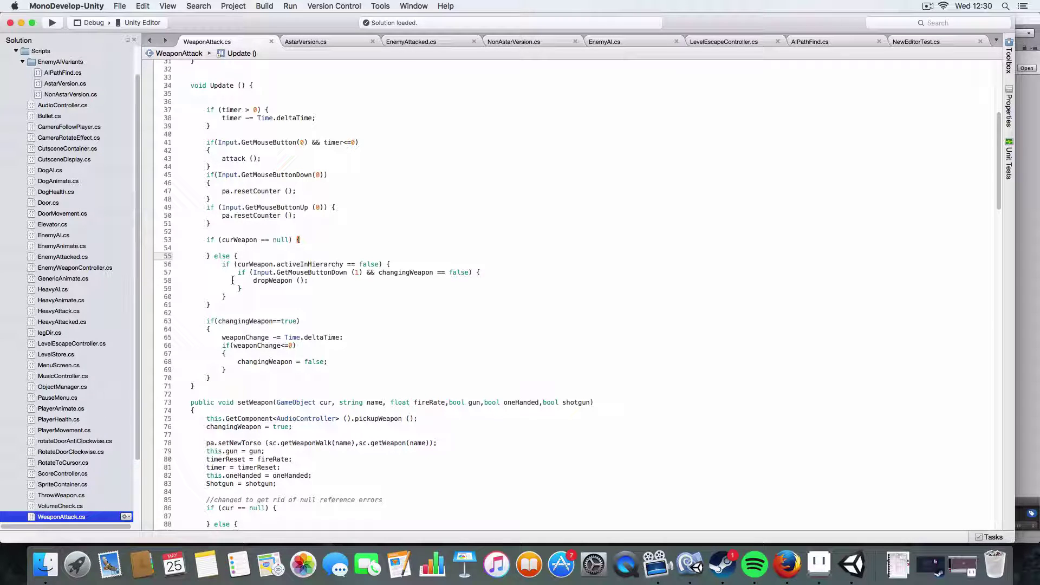
left_click(852, 564)
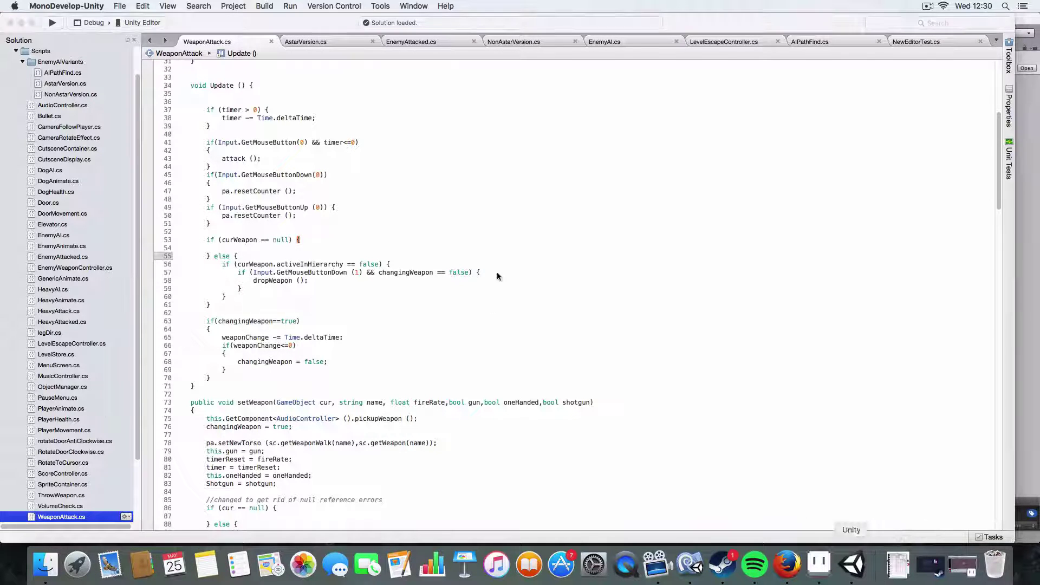
scroll(442, 195, "up", 10)
scroll(433, 198, "down", 3)
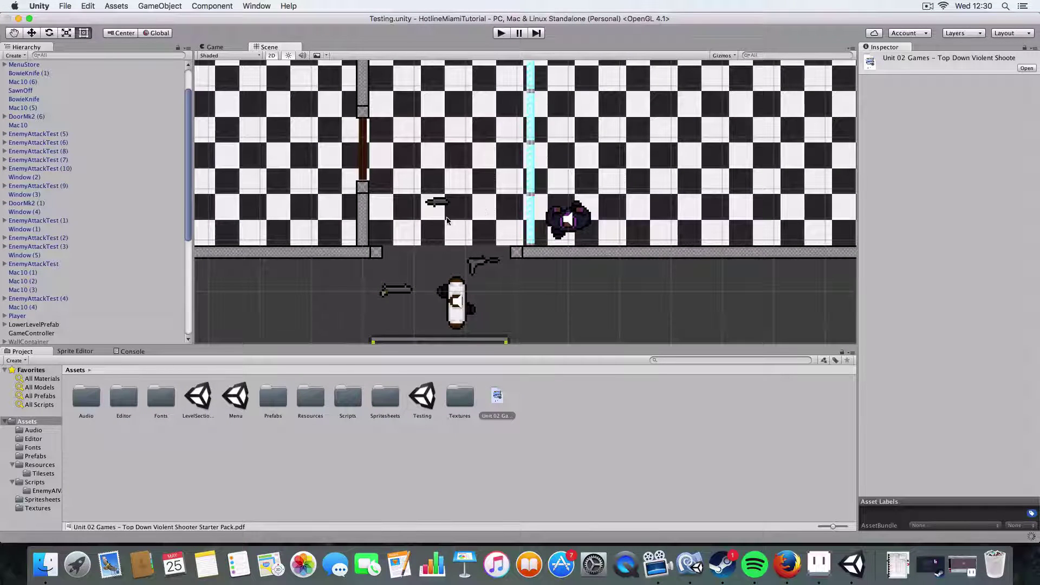
scroll(419, 220, "down", 5)
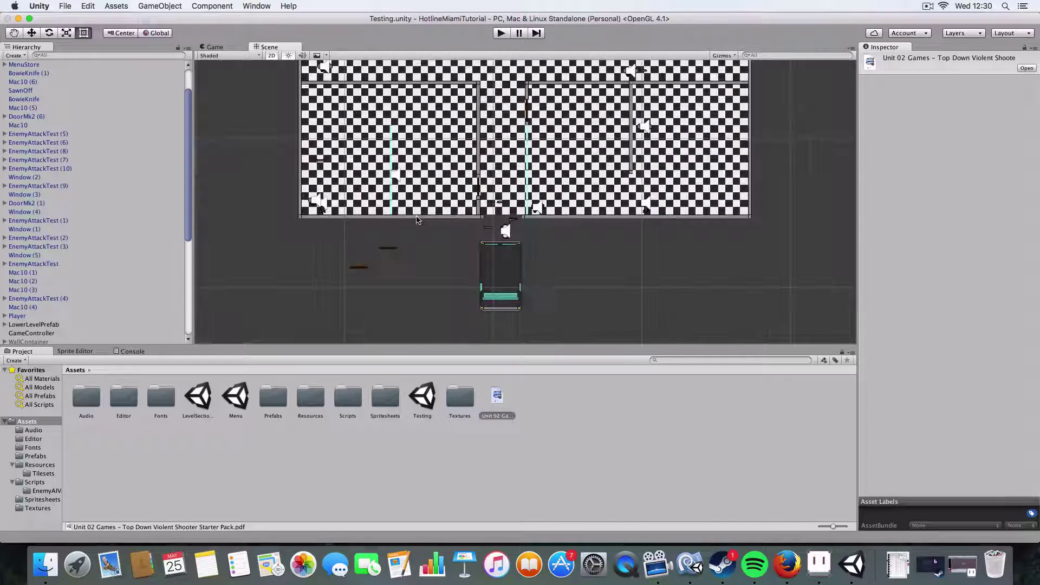
middle_click_drag(418, 220, 428, 244)
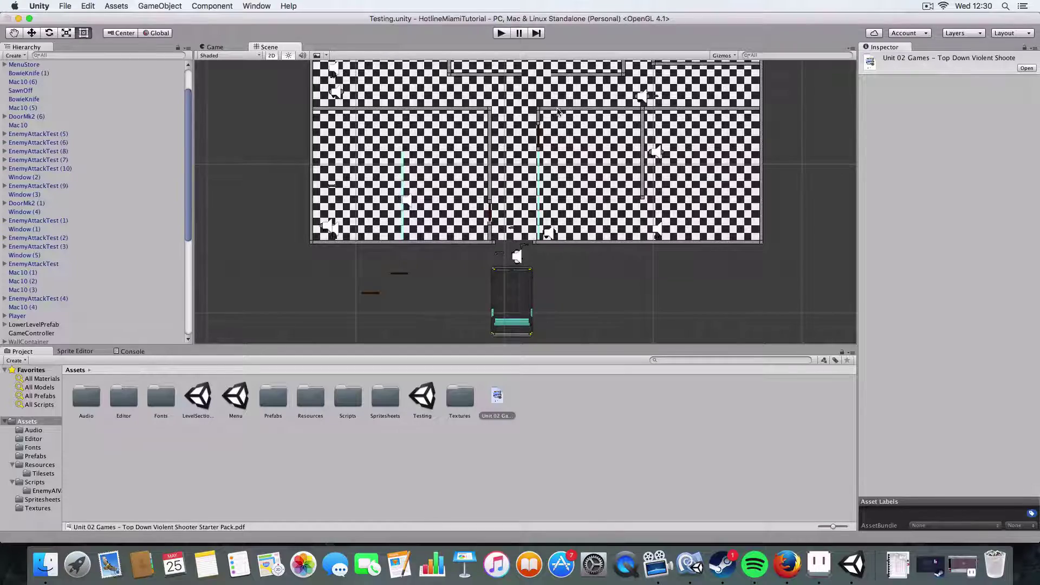
middle_click_drag(542, 92, 487, 336)
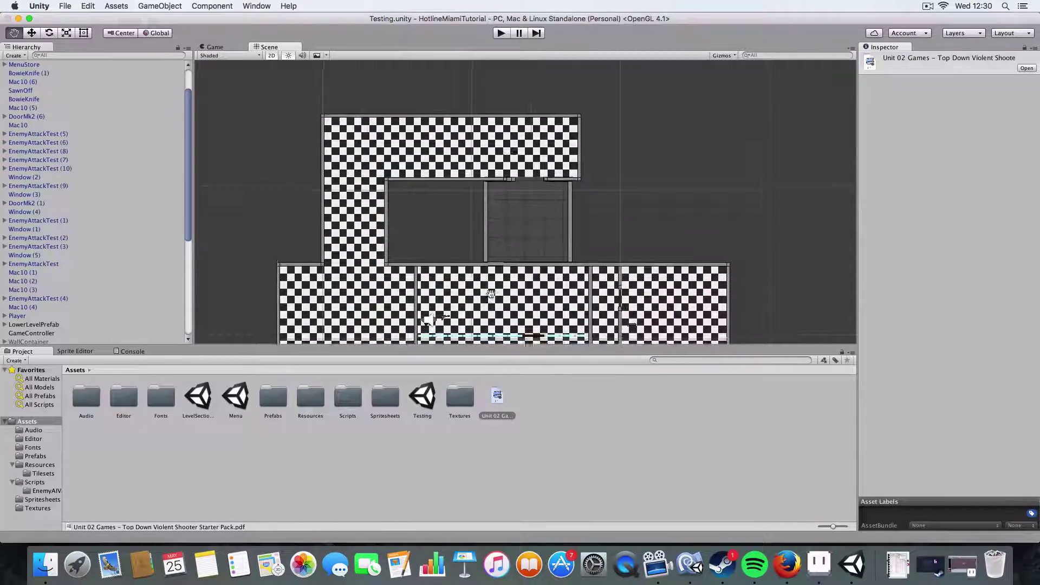
scroll(444, 161, "down", 5)
middle_click_drag(444, 161, 445, 118)
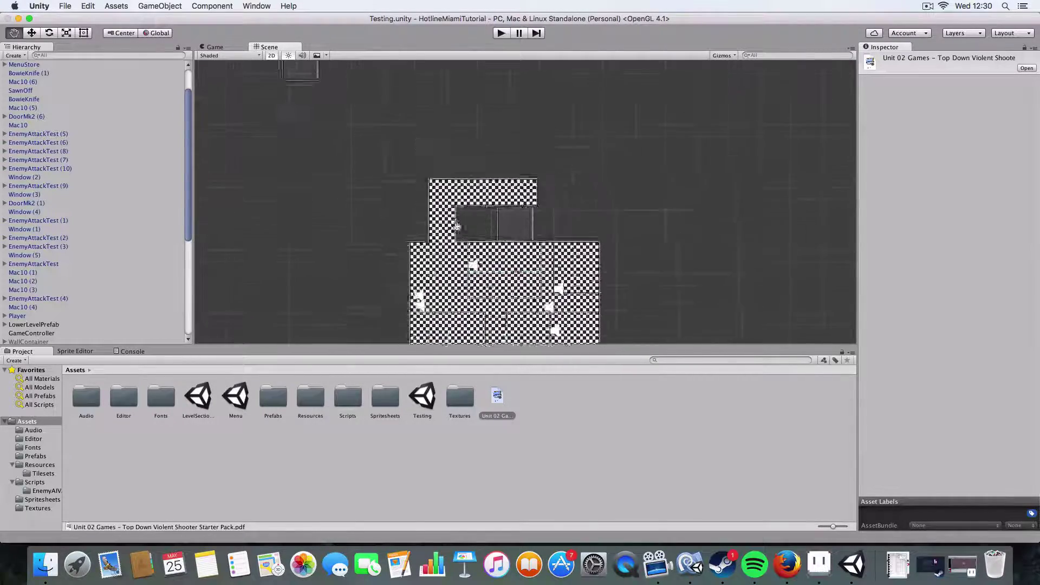
scroll(514, 157, "up", 3)
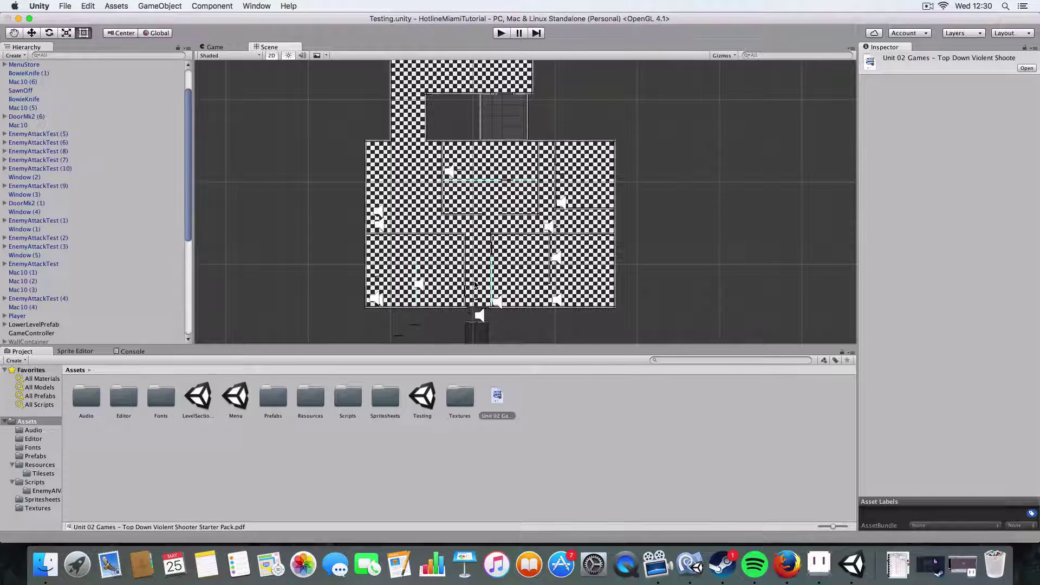
middle_click_drag(495, 234, 524, 151)
scroll(524, 151, "up", 5)
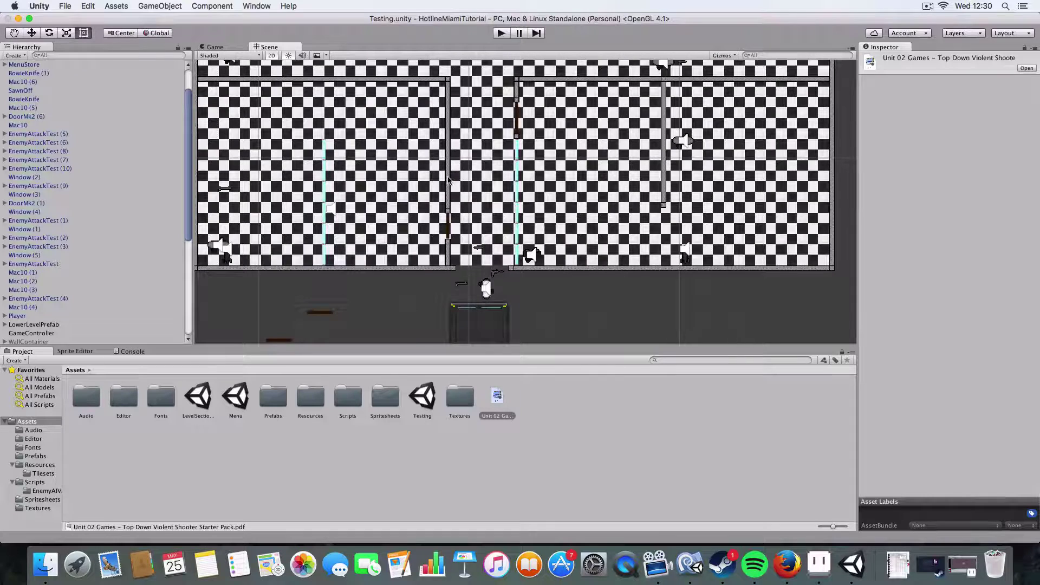
scroll(476, 203, "down", 1)
scroll(476, 202, "down", 1)
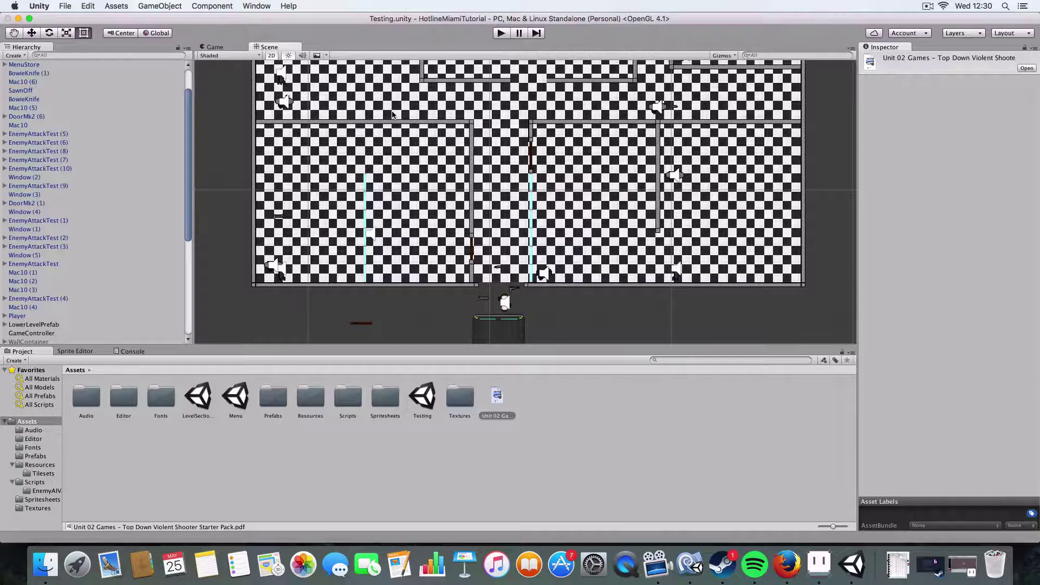
middle_click_drag(463, 98, 467, 198)
scroll(438, 110, "down", 3)
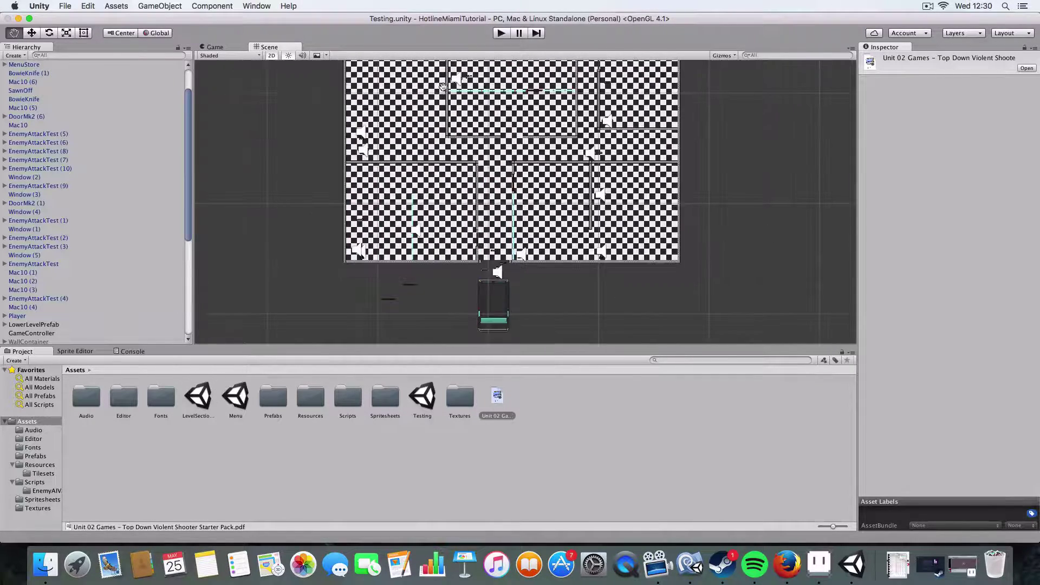
middle_click_drag(444, 90, 444, 131)
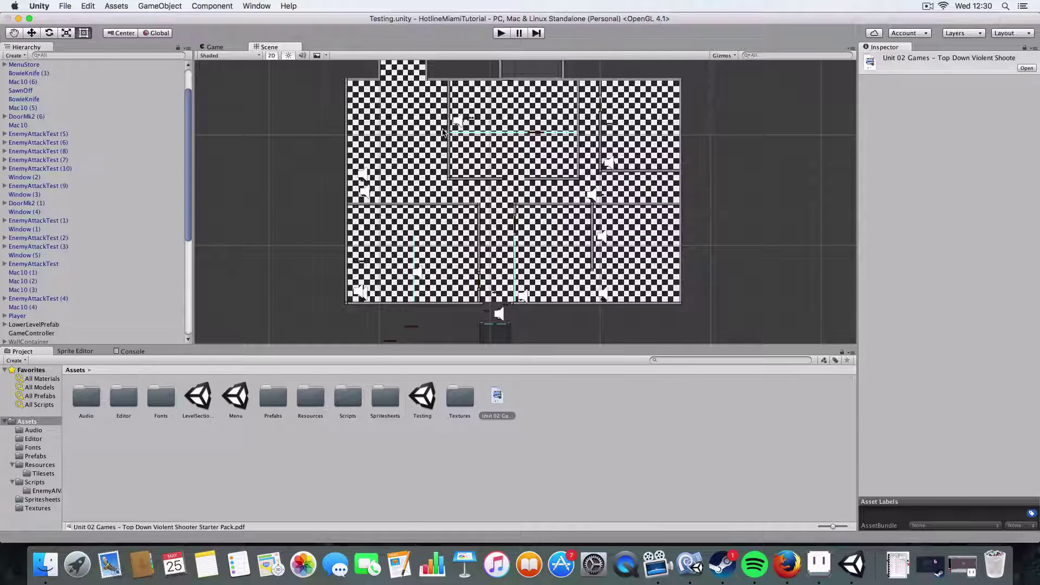
middle_click_drag(522, 221, 542, 162)
scroll(542, 163, "up", 3)
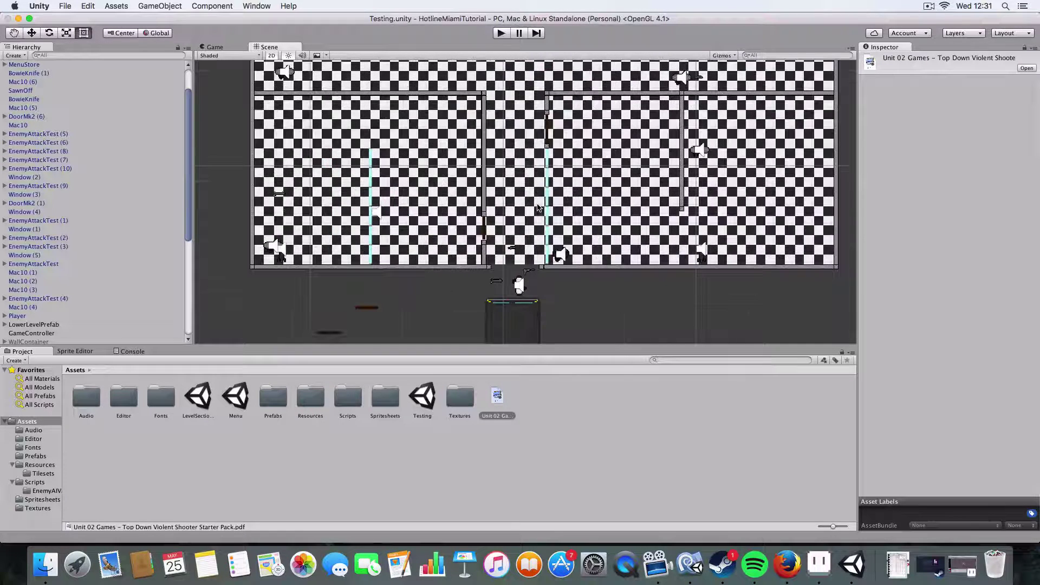